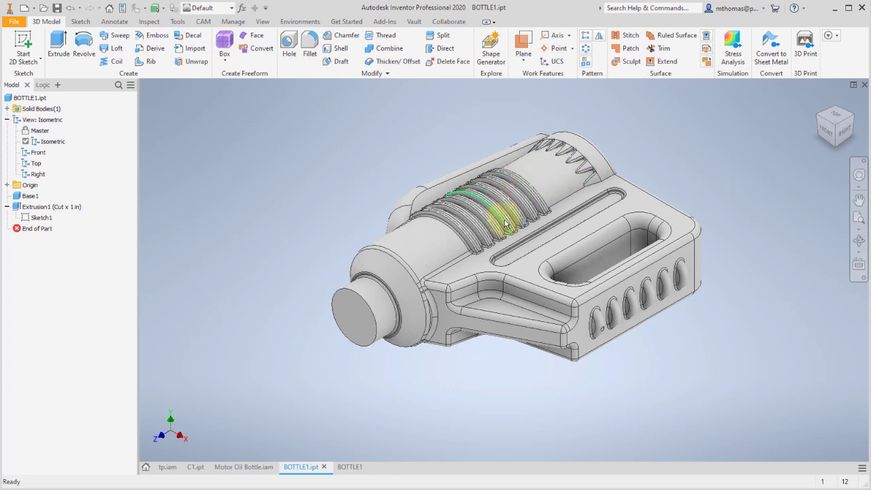
- Zoom in on the oval recesses along the lower right of the bottle handle
{"action": "scroll", "coordinate": [658, 383], "scroll_direction": "up", "scroll_amount": 3}
{"action": "scroll", "coordinate": [657, 382], "scroll_direction": "up", "scroll_amount": 2}
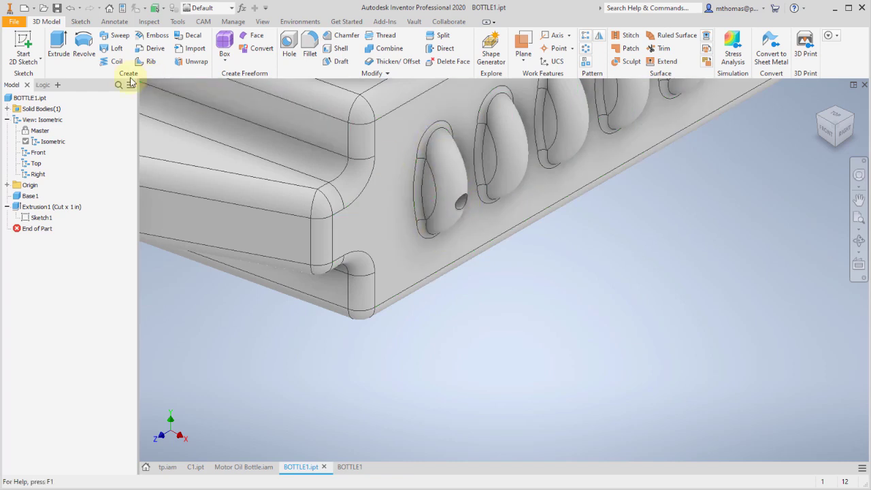
- Start an Unwrap and pick the oval recess face to flatten
{"action": "left_click", "coordinate": [196, 62]}
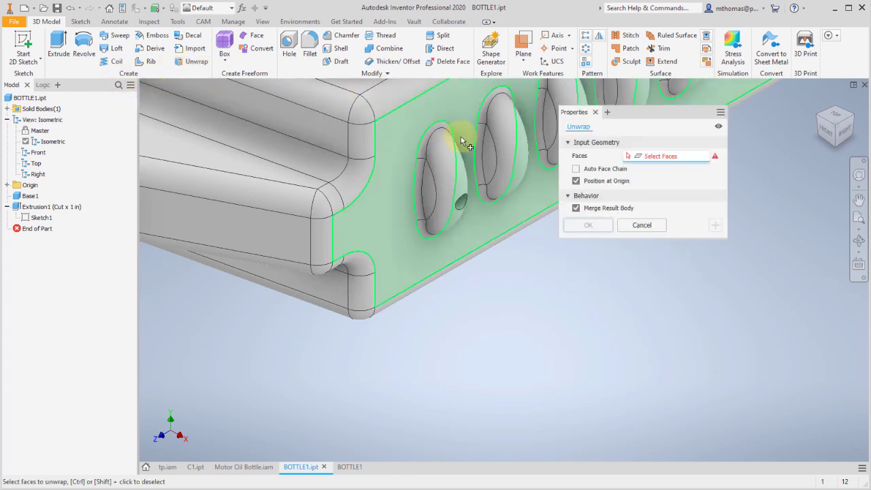
{"action": "left_click", "coordinate": [455, 165]}
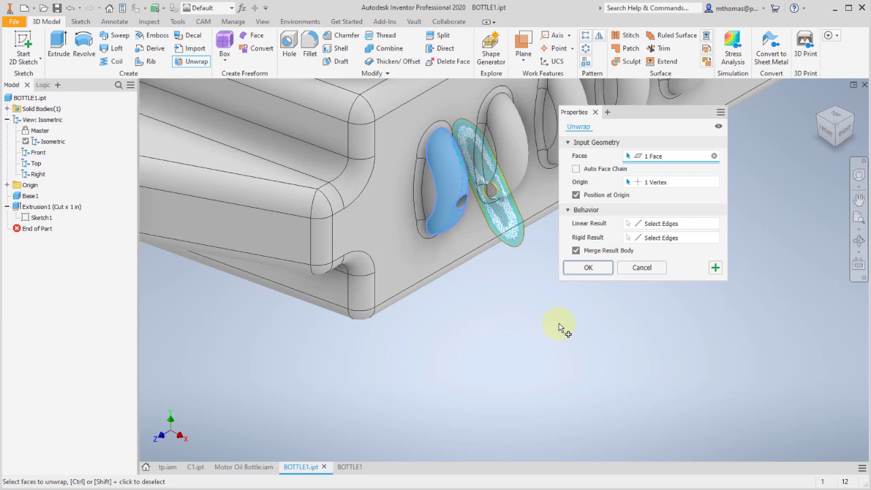
{"action": "scroll", "coordinate": [502, 309], "scroll_direction": "down", "scroll_amount": 4}
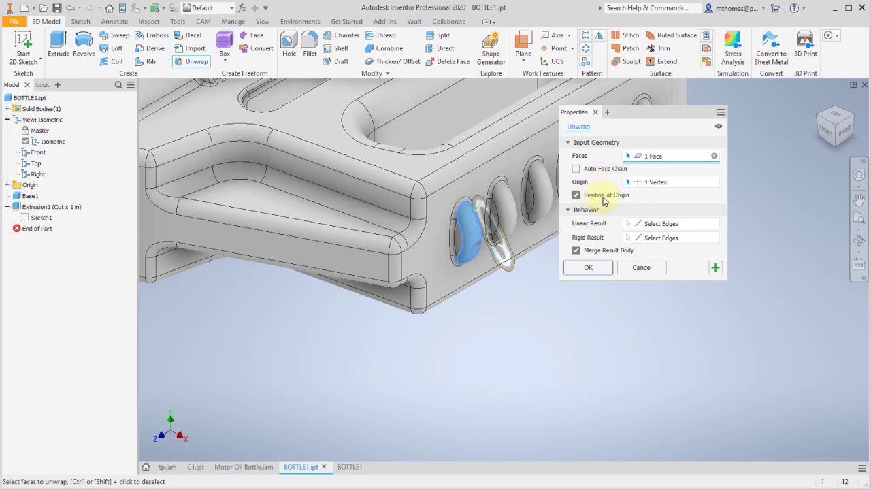
- Turn off Position at Origin and drag the flattened oval face into empty space below the bottle
{"action": "left_click", "coordinate": [577, 195]}
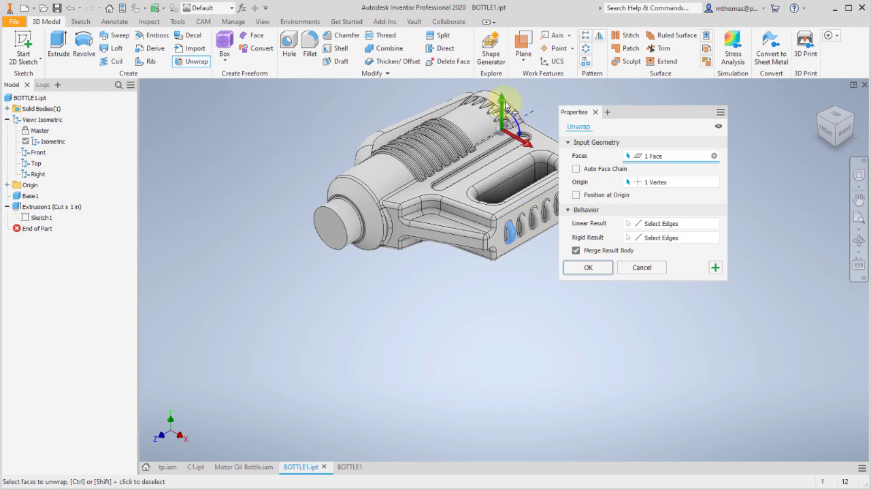
{"action": "left_click_drag", "start_coordinate": [510, 109], "coordinate": [506, 308]}
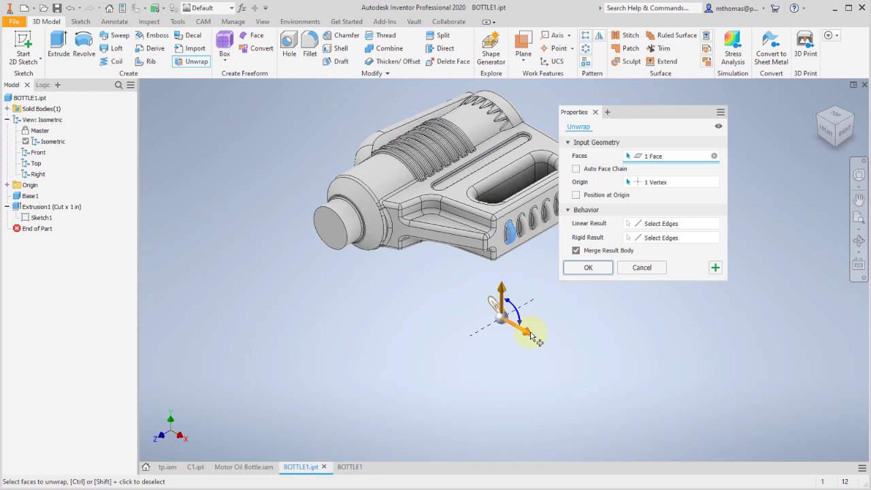
{"action": "left_click_drag", "start_coordinate": [533, 336], "coordinate": [511, 347]}
{"action": "scroll", "coordinate": [510, 347], "scroll_direction": "down", "scroll_amount": 3}
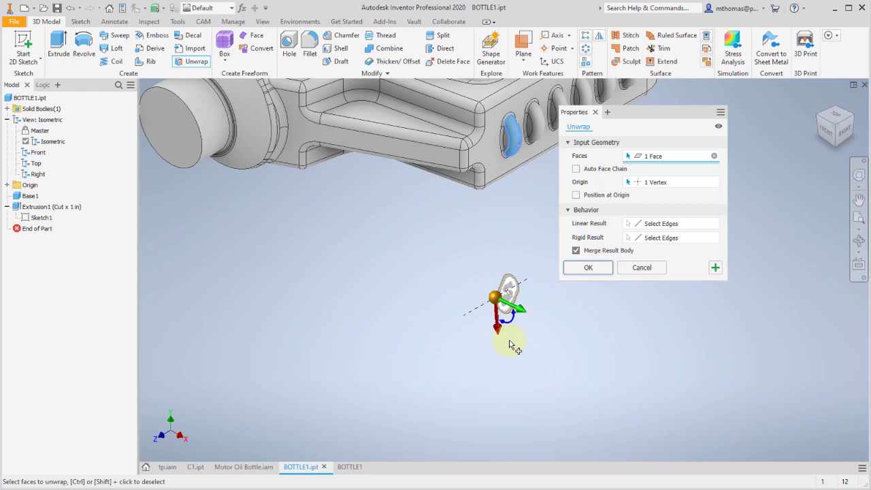
- Accept the oval unwrap as Unwrap7 and keep its view named Unwrap7 Isolated
{"action": "left_click", "coordinate": [588, 269]}
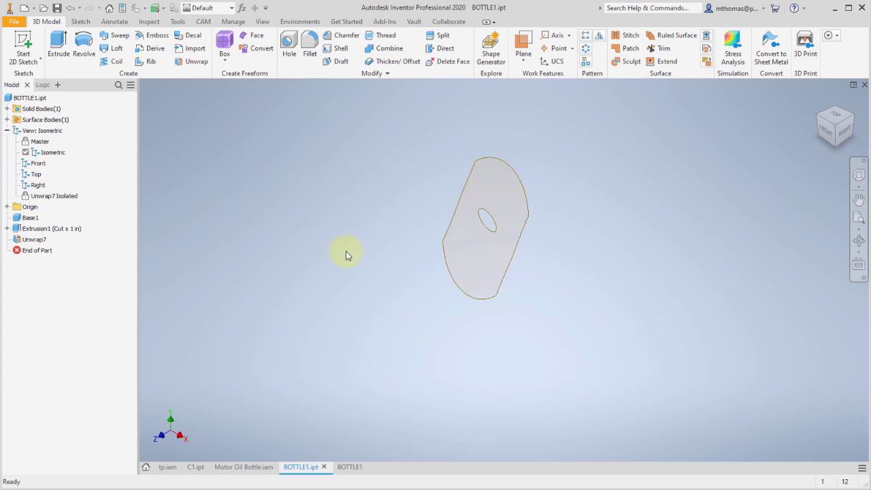
{"action": "left_click", "coordinate": [45, 196]}
{"action": "left_click", "coordinate": [67, 197]}
{"action": "key", "text": "Return"}
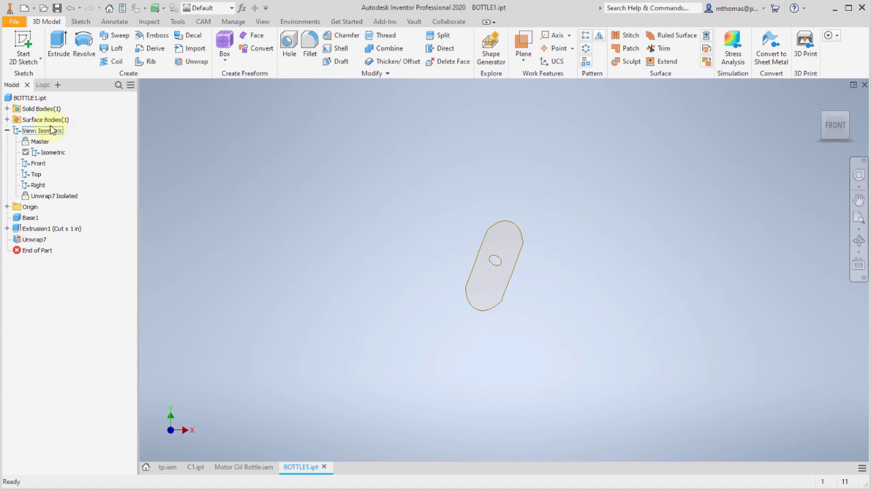
{"action": "right_click", "coordinate": [34, 97]}
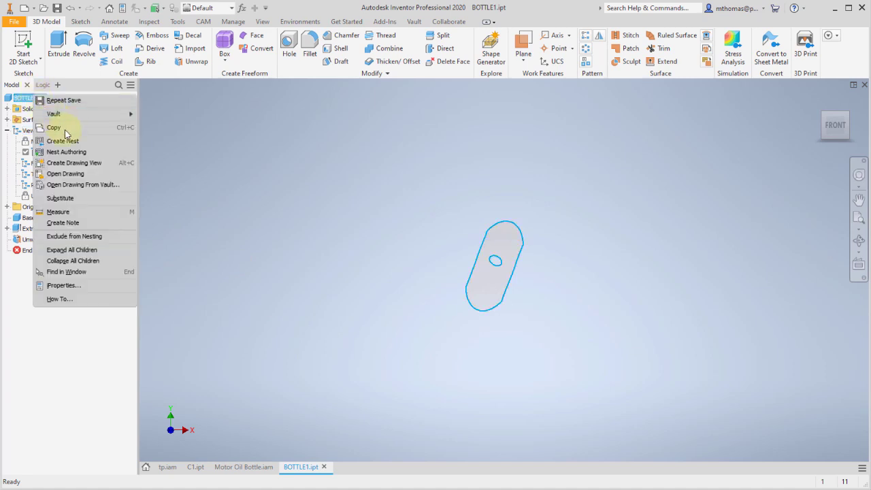
{"action": "left_click", "coordinate": [72, 163]}
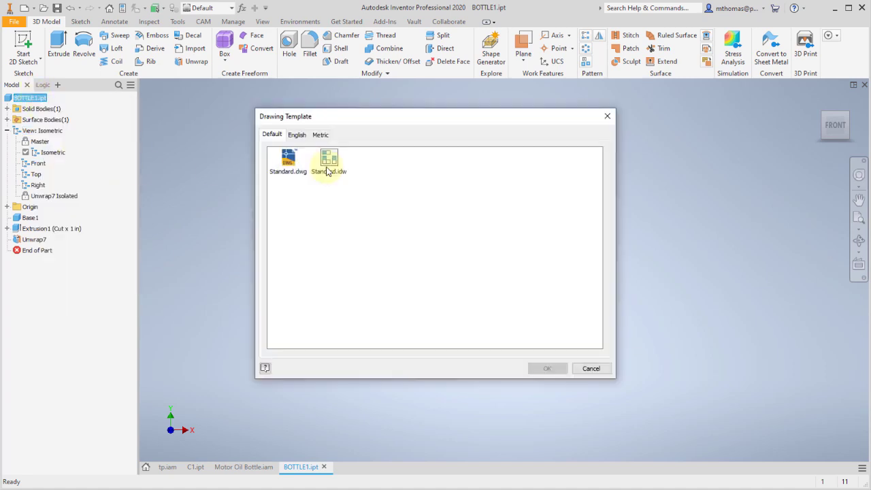
{"action": "left_click", "coordinate": [286, 162]}
{"action": "double_click", "coordinate": [286, 162]}
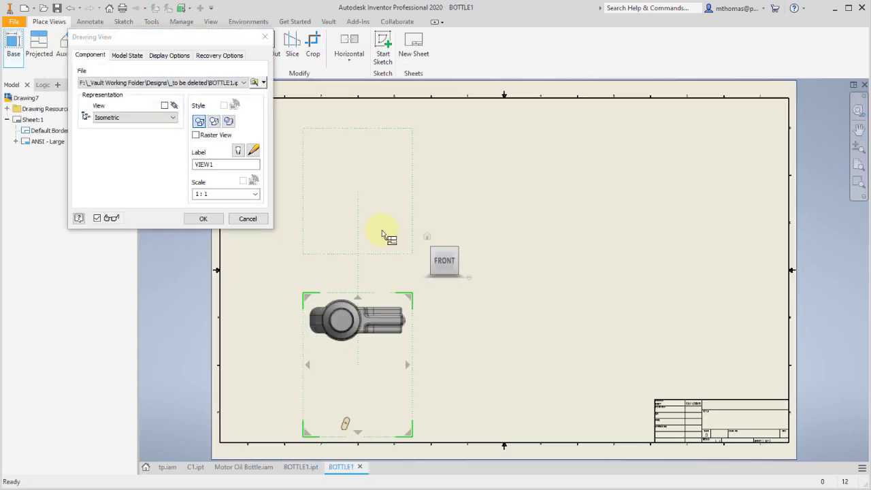
{"action": "left_click", "coordinate": [172, 118]}
{"action": "left_click", "coordinate": [130, 165]}
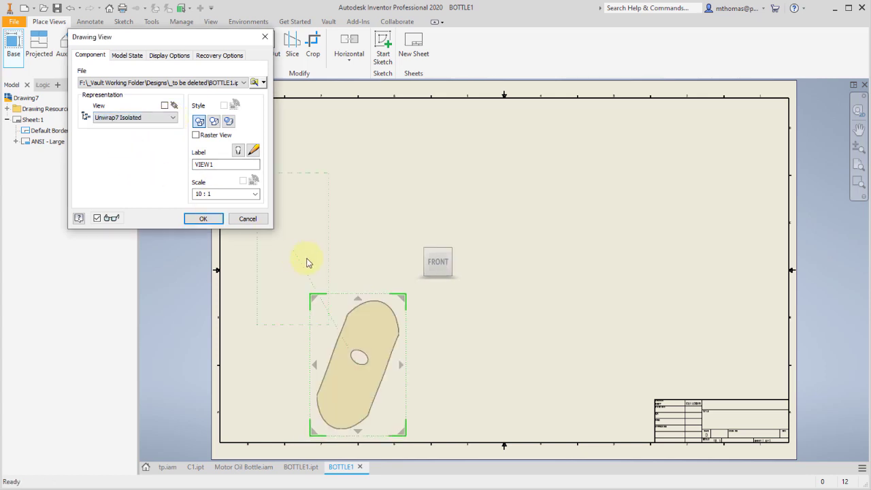
{"action": "left_click_drag", "start_coordinate": [332, 304], "coordinate": [336, 197]}
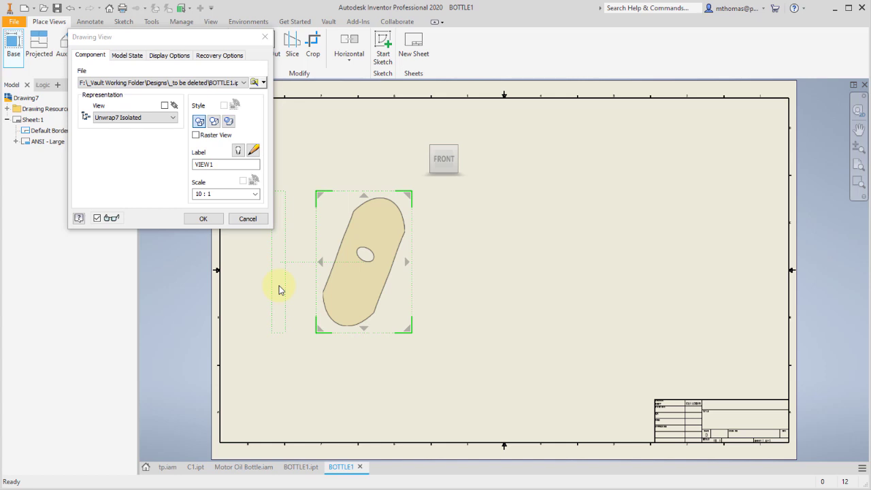
{"action": "left_click", "coordinate": [203, 219]}
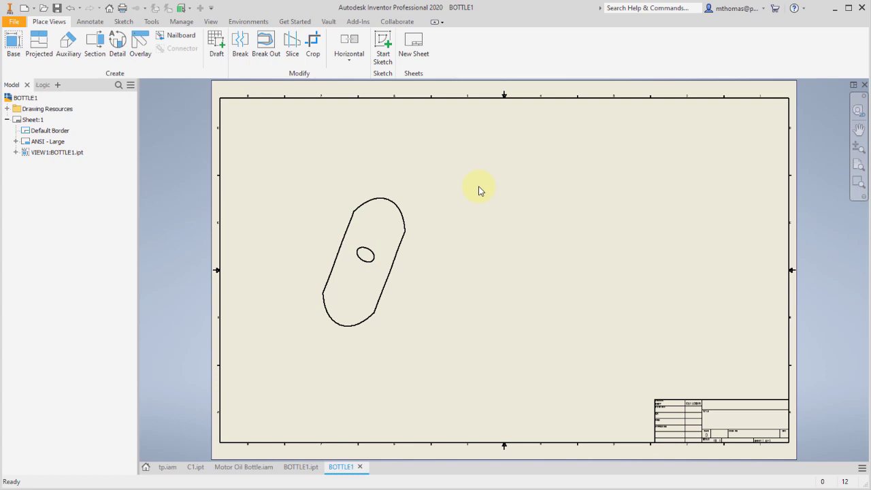
{"action": "left_click", "coordinate": [865, 85]}
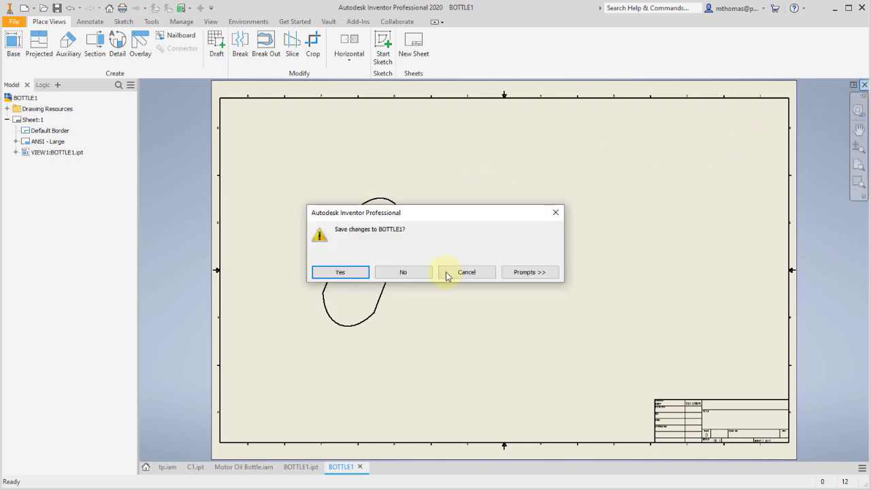
{"action": "left_click", "coordinate": [422, 272]}
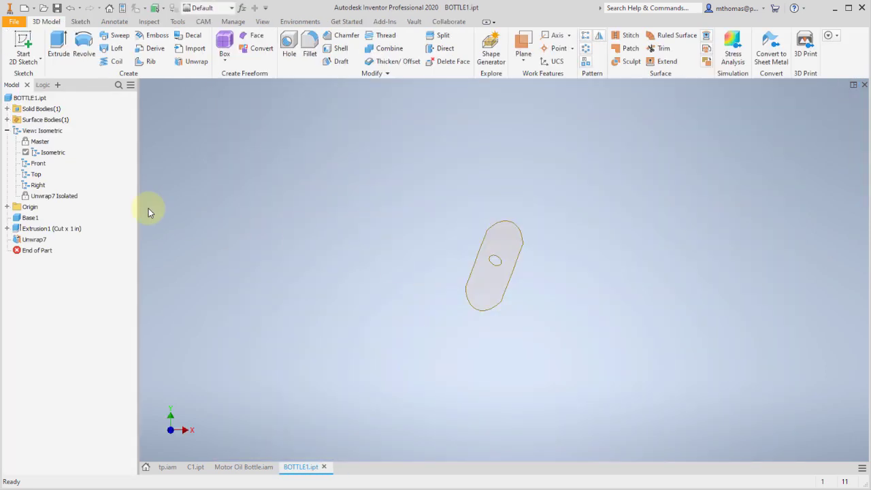
- Open Save Copy As for Unwrap7 and review the export file types, leaving SAT
{"action": "right_click", "coordinate": [32, 241]}
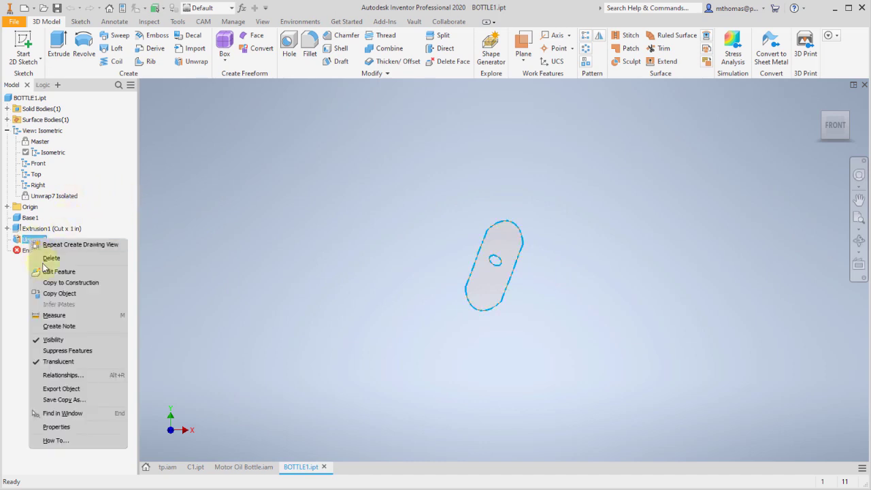
{"action": "left_click", "coordinate": [68, 399]}
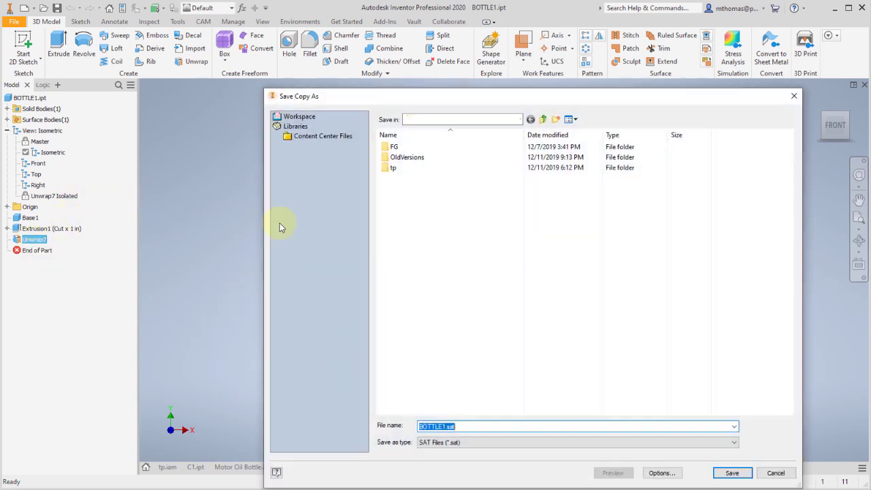
{"action": "left_click_drag", "start_coordinate": [399, 89], "coordinate": [335, 69]}
{"action": "left_click", "coordinate": [400, 361]}
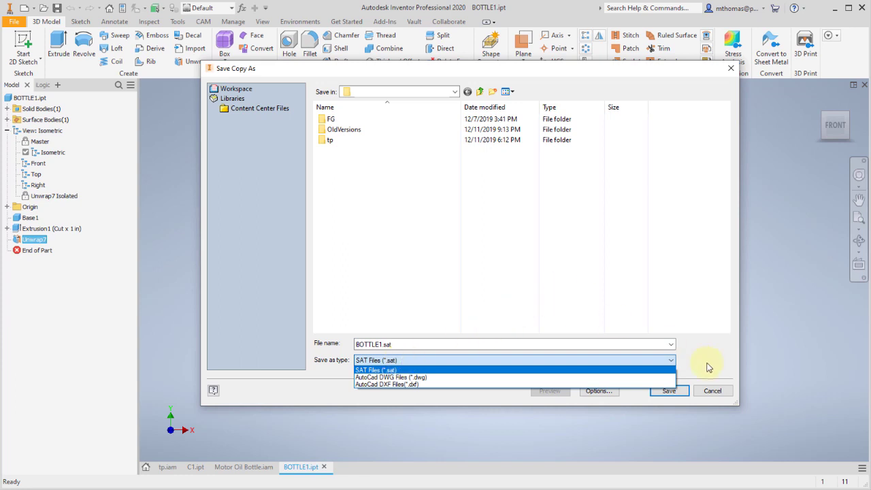
{"action": "left_click", "coordinate": [725, 390]}
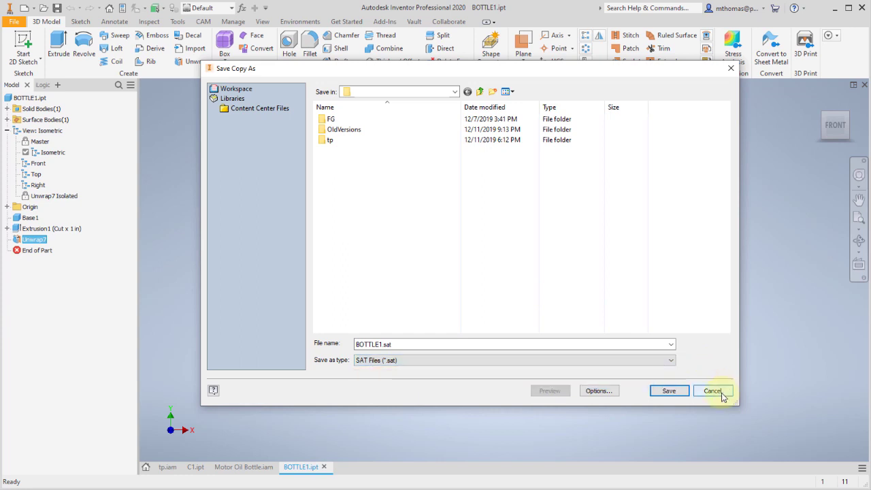
- Cancel the export, clear the selection, and return to the home view of the whole part
{"action": "left_click", "coordinate": [725, 391]}
{"action": "left_click", "coordinate": [350, 262]}
{"action": "left_click", "coordinate": [817, 100]}
- Start a new Unwrap and confirm Create Dedicated View Representation is checked
{"action": "scroll", "coordinate": [438, 199], "scroll_direction": "down", "scroll_amount": 3}
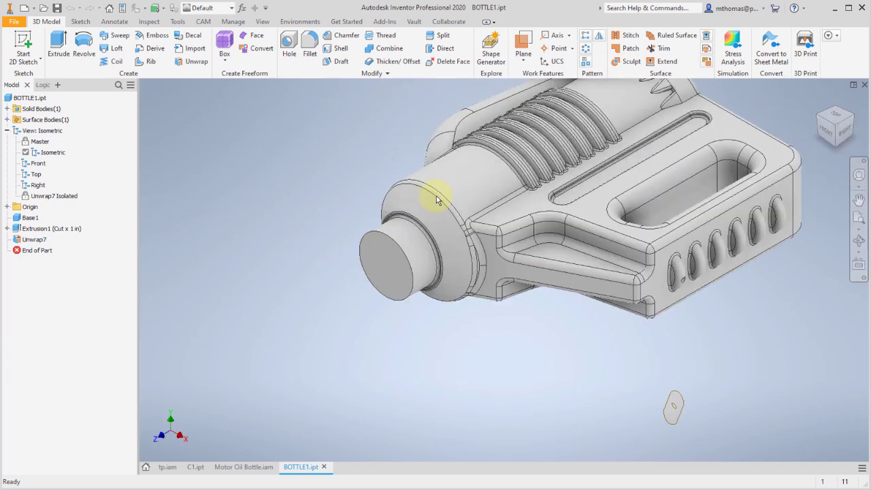
{"action": "mouse_move", "coordinate": [454, 216]}
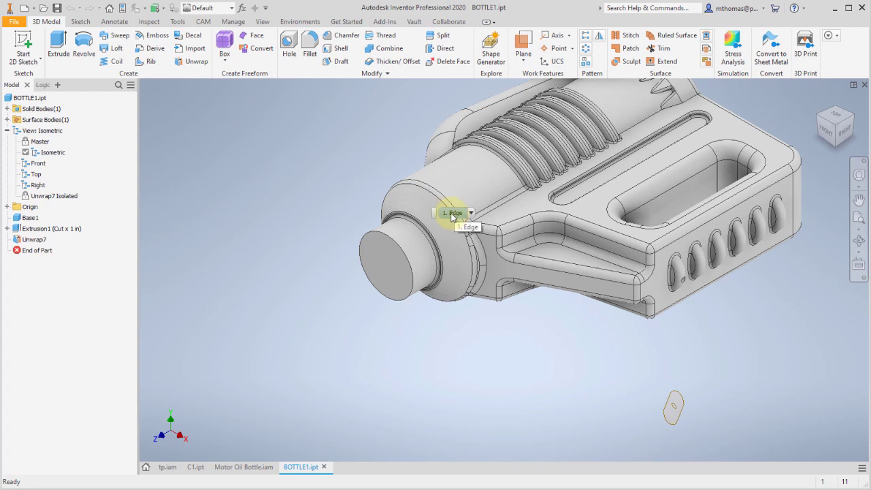
{"action": "left_click", "coordinate": [191, 62]}
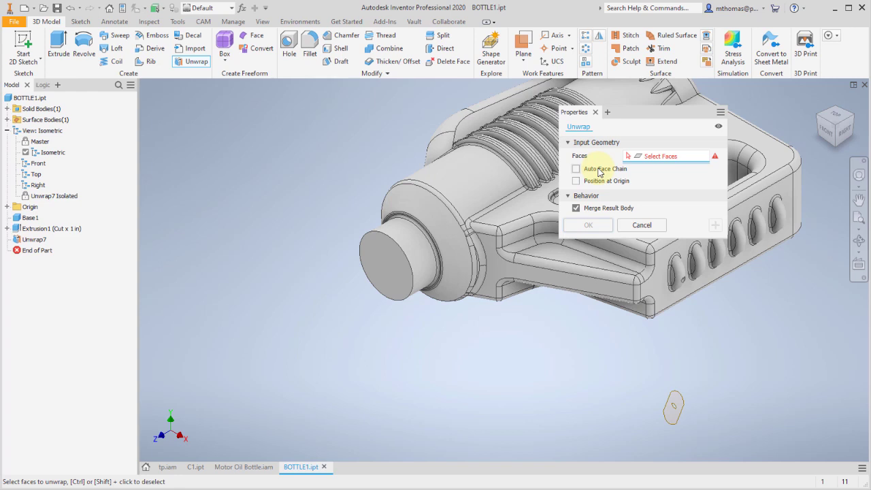
{"action": "left_click", "coordinate": [721, 113]}
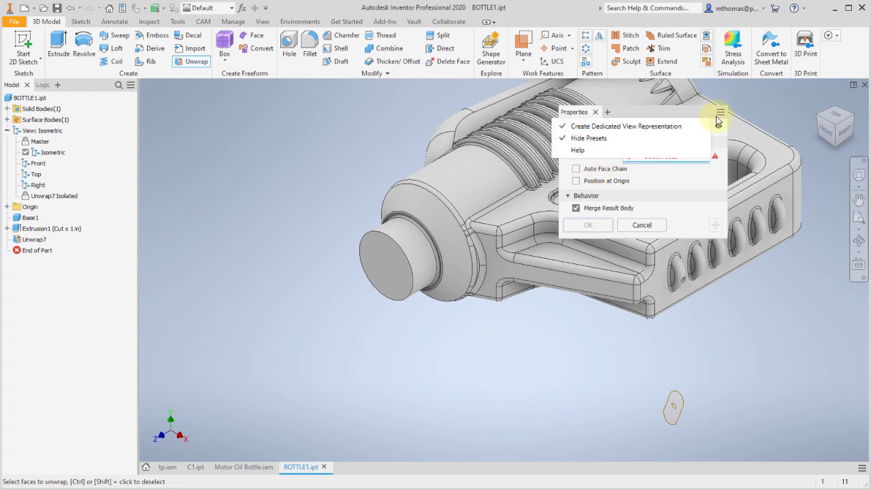
{"action": "left_click", "coordinate": [639, 118]}
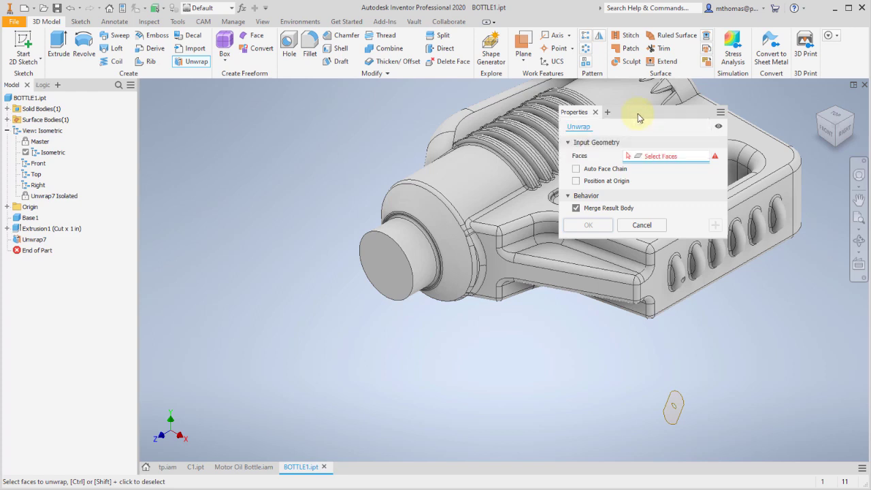
- Pick the collar's flange face and turn on Position at Origin
{"action": "left_click", "coordinate": [428, 222]}
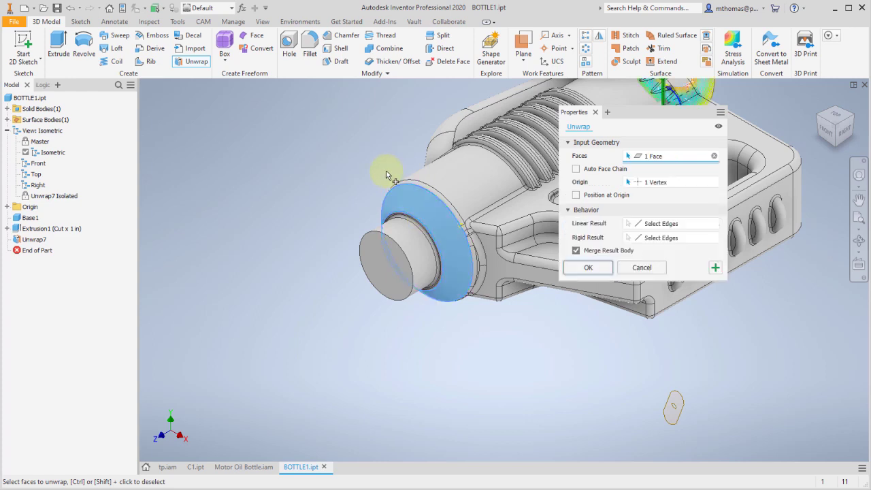
{"action": "left_click", "coordinate": [599, 196]}
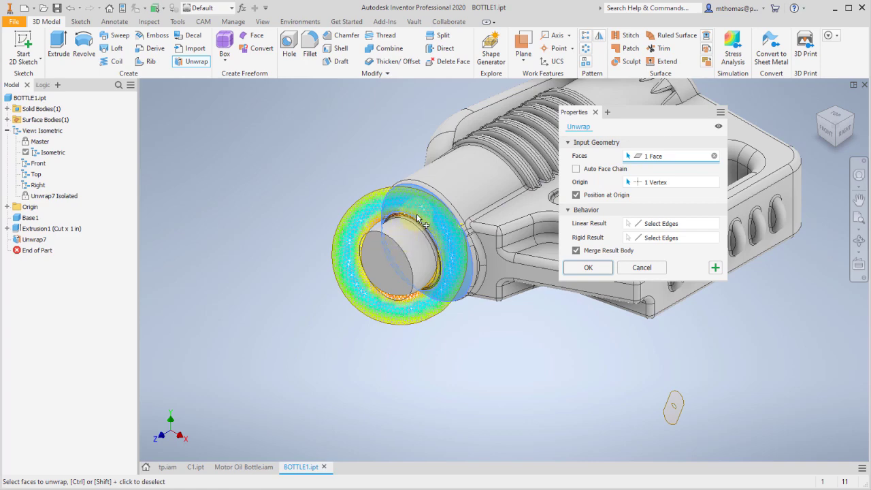
{"action": "scroll", "coordinate": [420, 220], "scroll_direction": "down", "scroll_amount": 3}
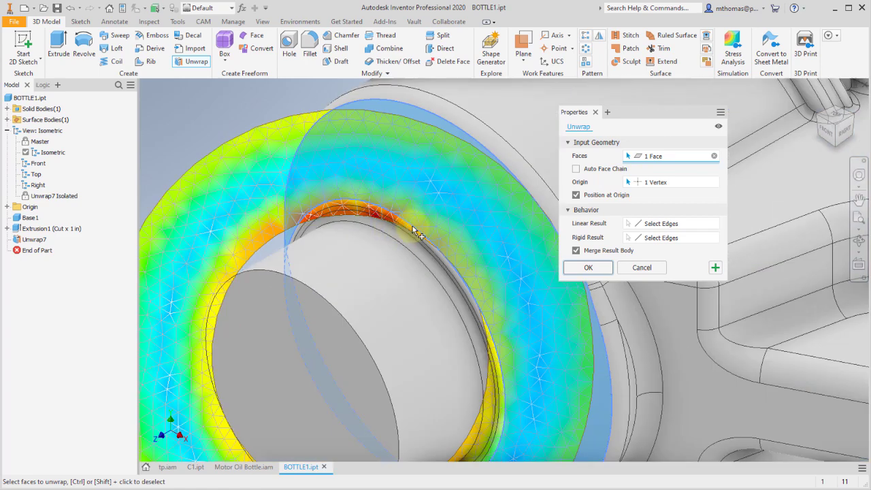
- Add the inner ring and outer neck faces, then drop the inner cylinder face, leaving 4 faces
{"action": "left_click", "coordinate": [455, 279]}
{"action": "left_click", "coordinate": [424, 260]}
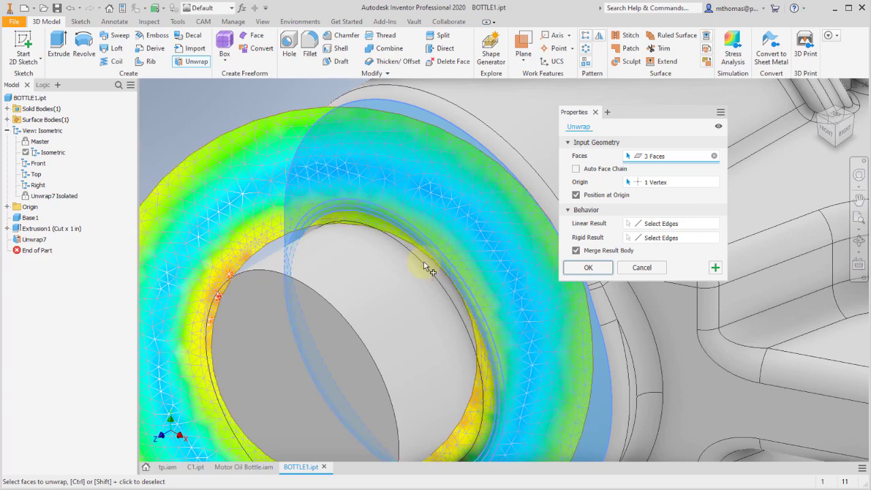
{"action": "left_click", "coordinate": [390, 300]}
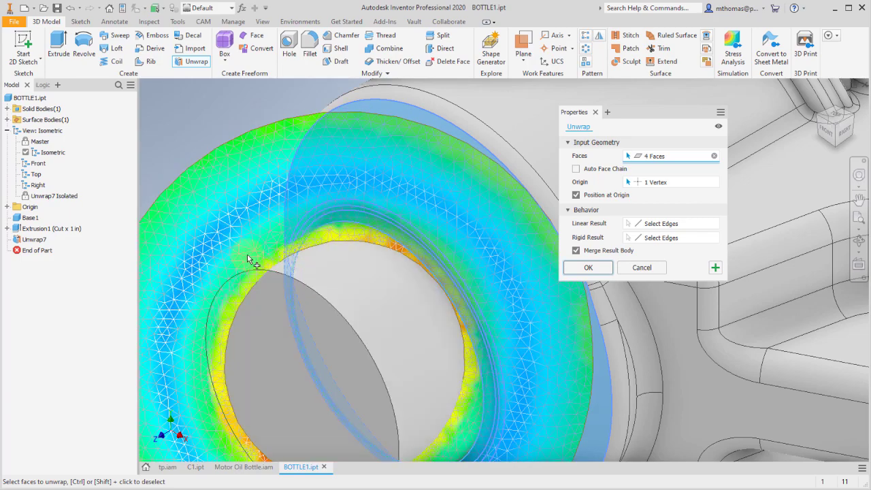
{"action": "scroll", "coordinate": [391, 300], "scroll_direction": "down", "scroll_amount": 3}
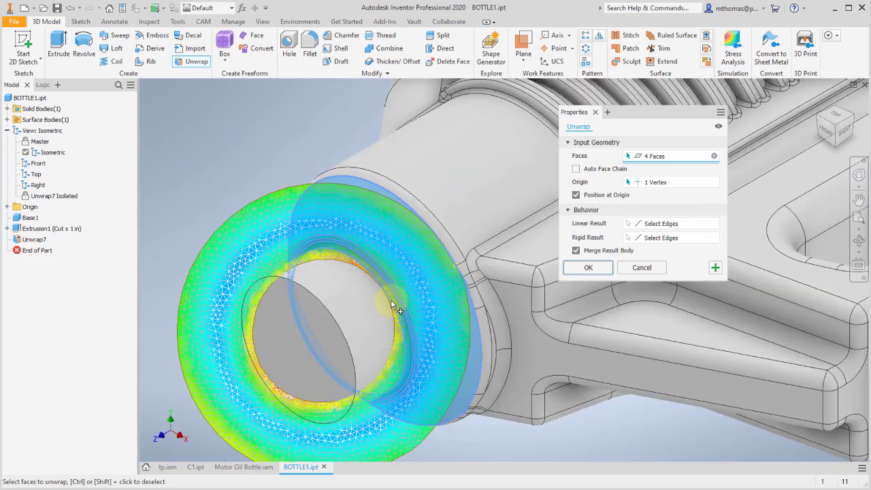
{"action": "left_click", "coordinate": [428, 191]}
{"action": "scroll", "coordinate": [333, 243], "scroll_direction": "down", "scroll_amount": 2}
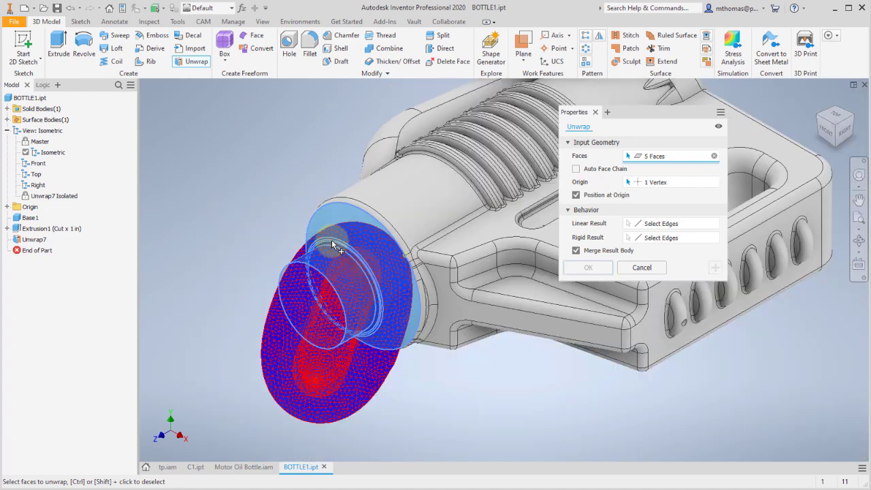
{"action": "left_click", "coordinate": [347, 289], "text": "ctrl"}
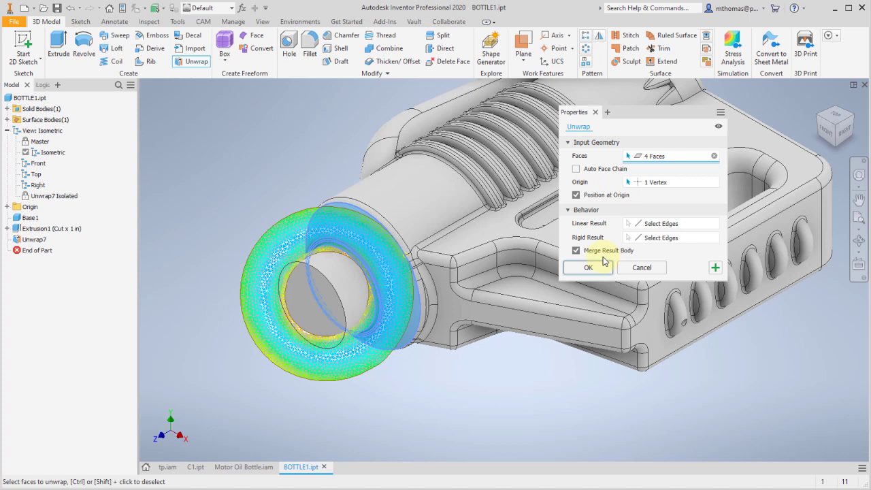
- Set one collar edge as the Rigid Result and create Unwrap8
{"action": "left_click", "coordinate": [653, 240]}
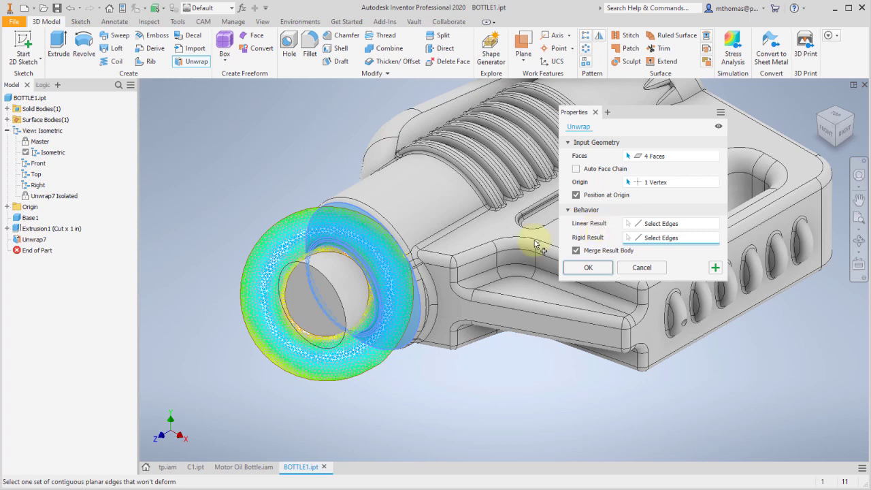
{"action": "left_click", "coordinate": [429, 286]}
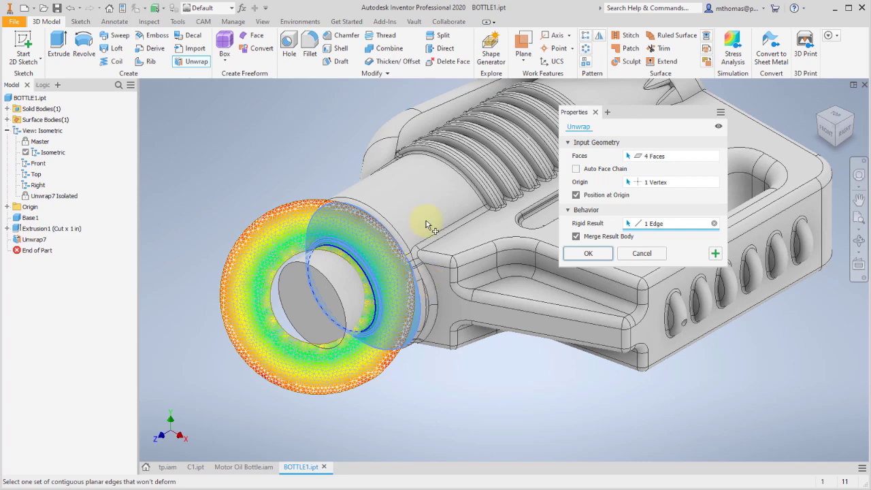
{"action": "left_click", "coordinate": [599, 253]}
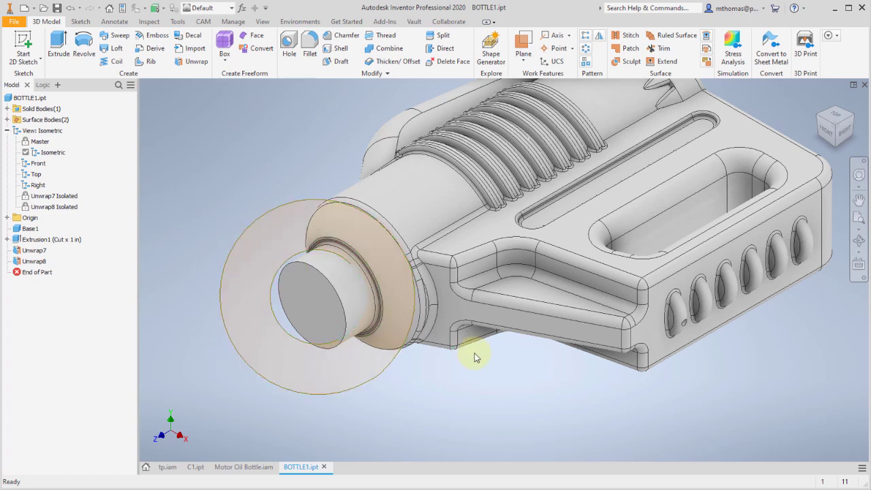
- Start another Unwrap and pick the first three handle faces, including the flat top face
{"action": "left_click", "coordinate": [195, 63]}
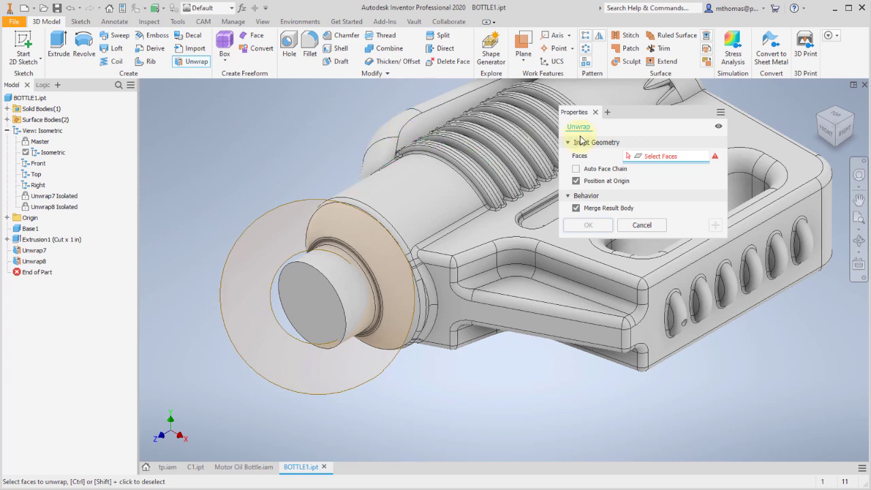
{"action": "left_click", "coordinate": [407, 197]}
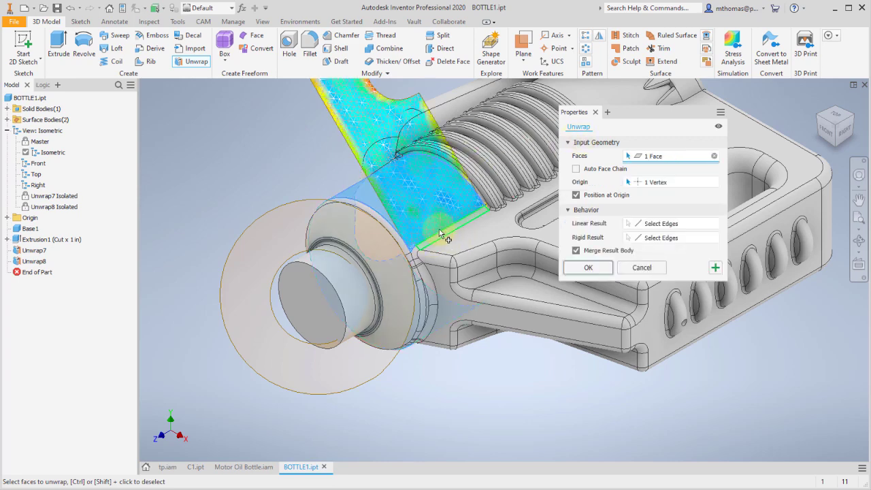
{"action": "left_click", "coordinate": [470, 232]}
{"action": "left_click", "coordinate": [427, 248]}
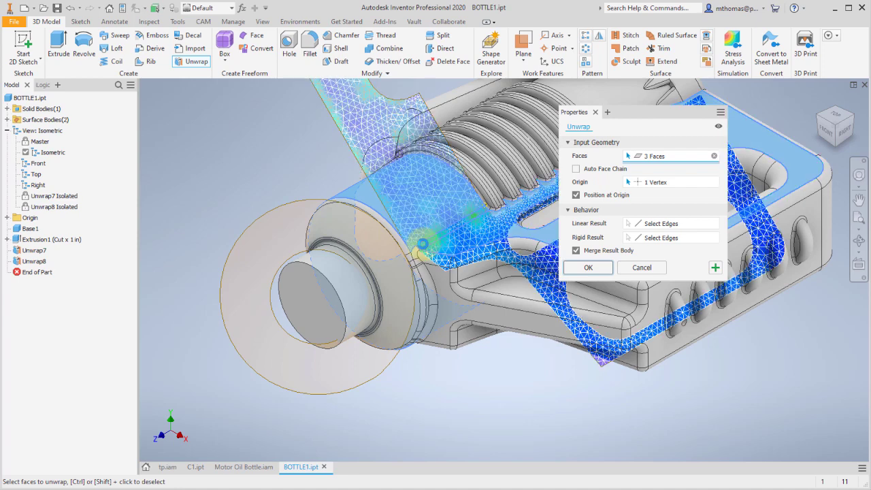
{"action": "scroll", "coordinate": [423, 249], "scroll_direction": "down", "scroll_amount": 4}
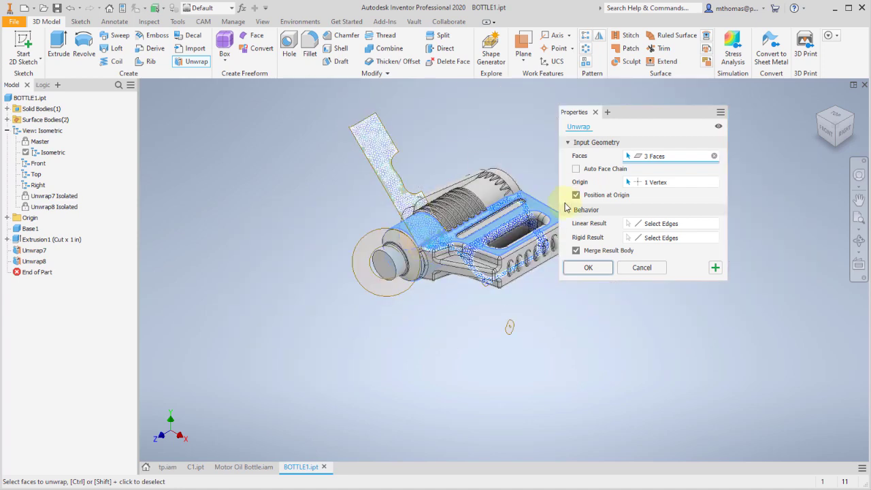
- Turn off Position at Origin and move the flattened surface up above the part
{"action": "left_click", "coordinate": [592, 195]}
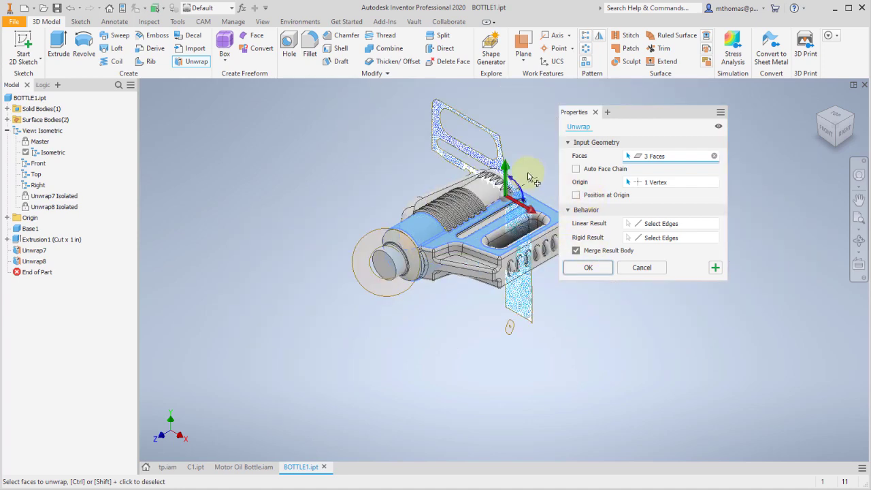
{"action": "left_click_drag", "start_coordinate": [506, 174], "coordinate": [514, 40]}
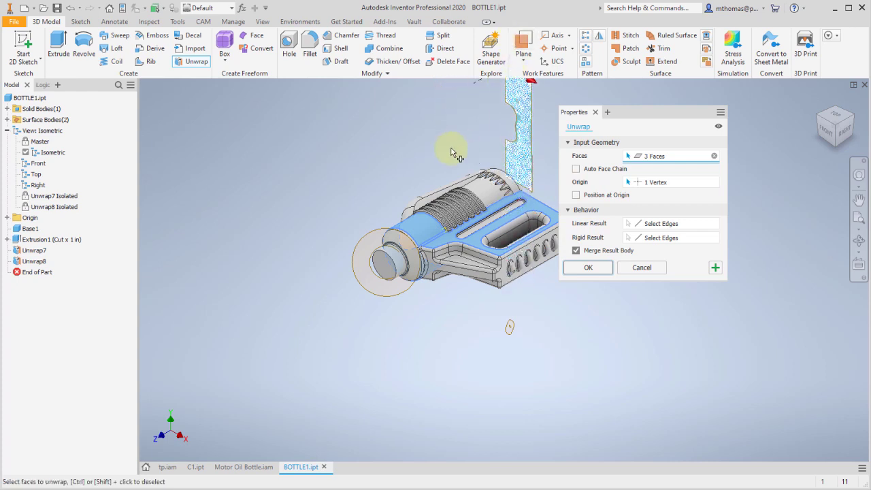
{"action": "scroll", "coordinate": [452, 147], "scroll_direction": "down", "scroll_amount": 3}
{"action": "scroll", "coordinate": [458, 136], "scroll_direction": "up", "scroll_amount": 5}
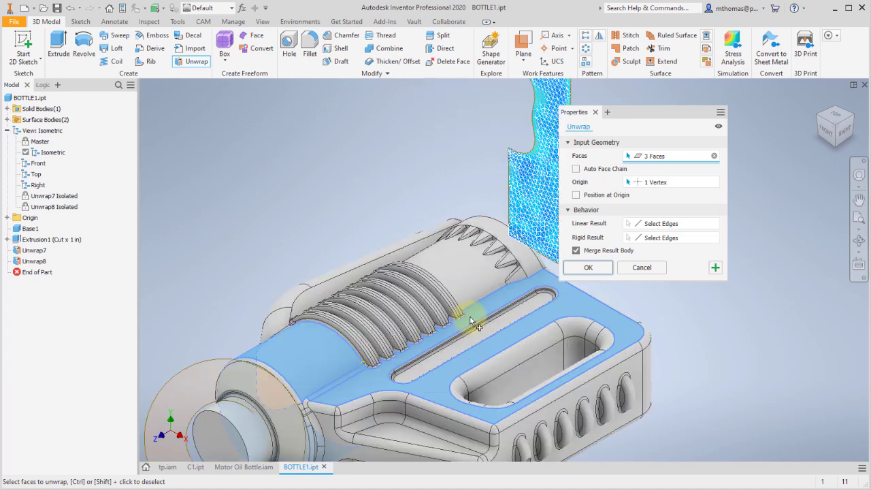
{"action": "scroll", "coordinate": [408, 368], "scroll_direction": "up", "scroll_amount": 5}
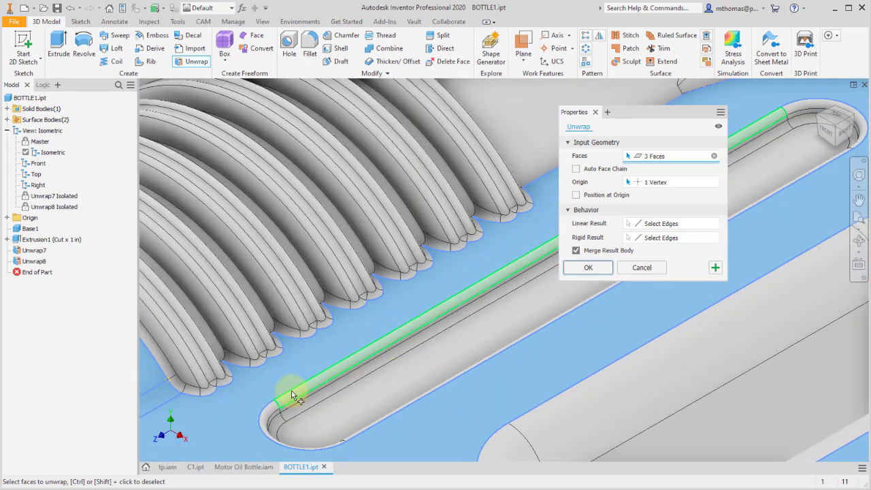
- Add the slot's rounded end and long straight faces, bringing the selection to 7 faces
{"action": "left_click", "coordinate": [270, 414]}
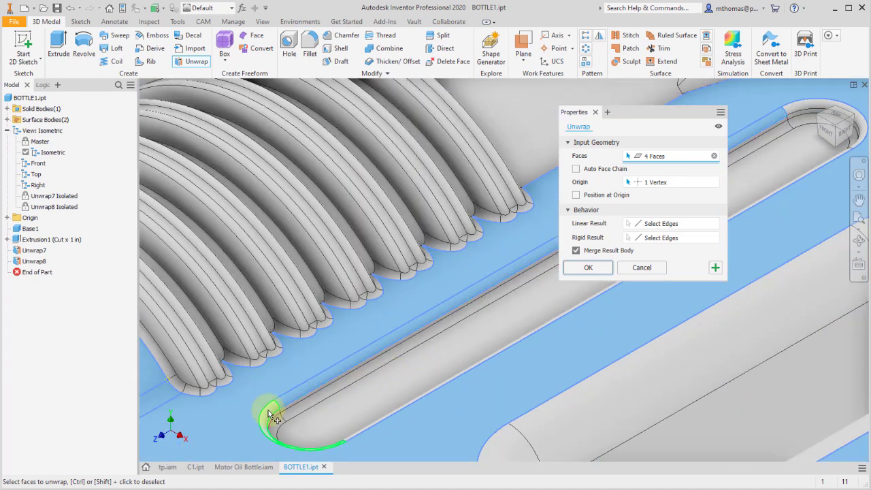
{"action": "left_click", "coordinate": [358, 432]}
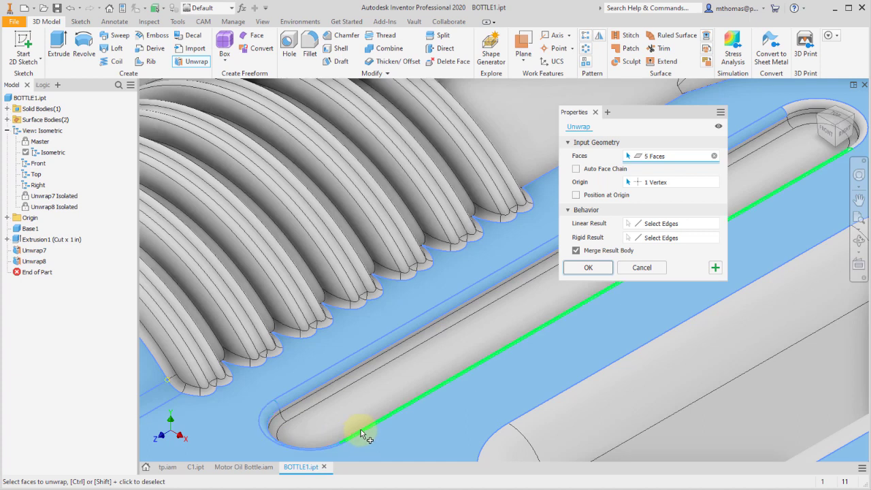
{"action": "left_click", "coordinate": [792, 109]}
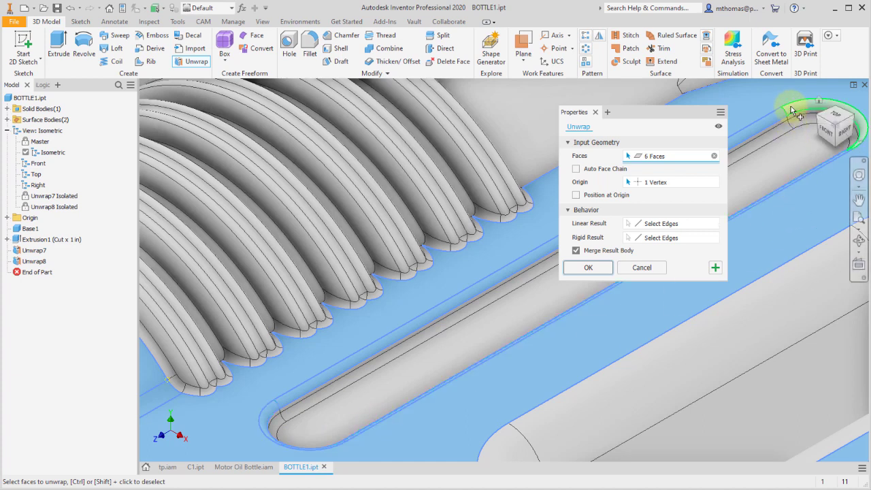
{"action": "left_click", "coordinate": [443, 204]}
{"action": "scroll", "coordinate": [444, 205], "scroll_direction": "down", "scroll_amount": 5}
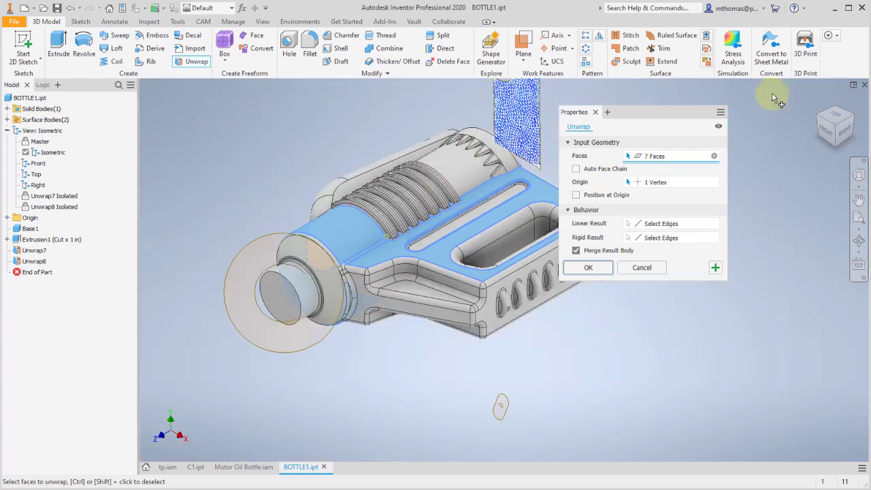
- Set the slot's long edge as the Linear Result edge so it reads 1 Edge
{"action": "left_click", "coordinate": [827, 129]}
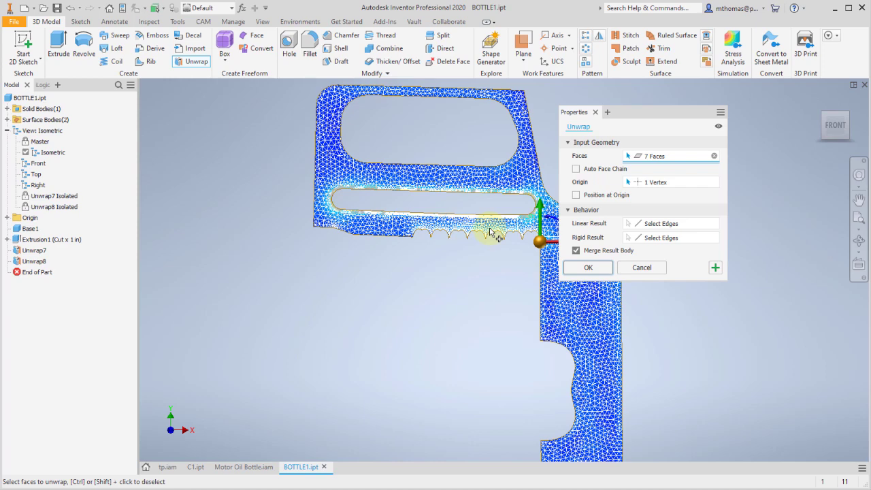
{"action": "left_click", "coordinate": [640, 224]}
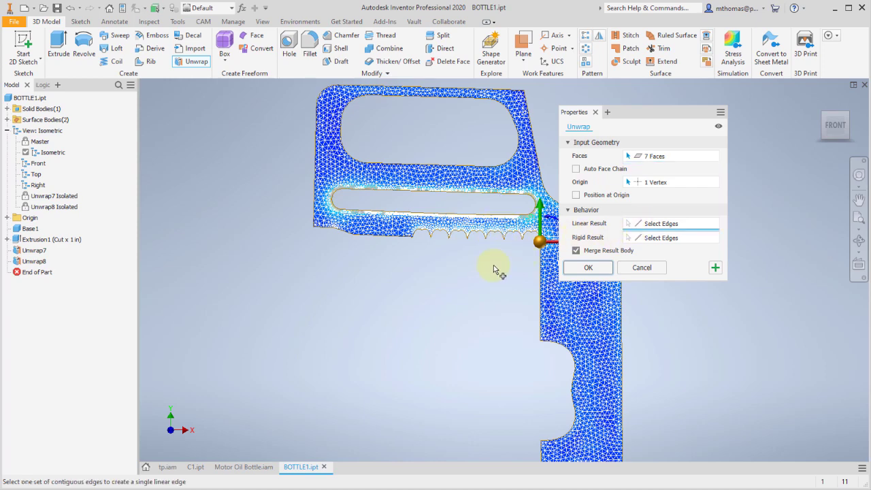
{"action": "scroll", "coordinate": [496, 272], "scroll_direction": "down", "scroll_amount": 4}
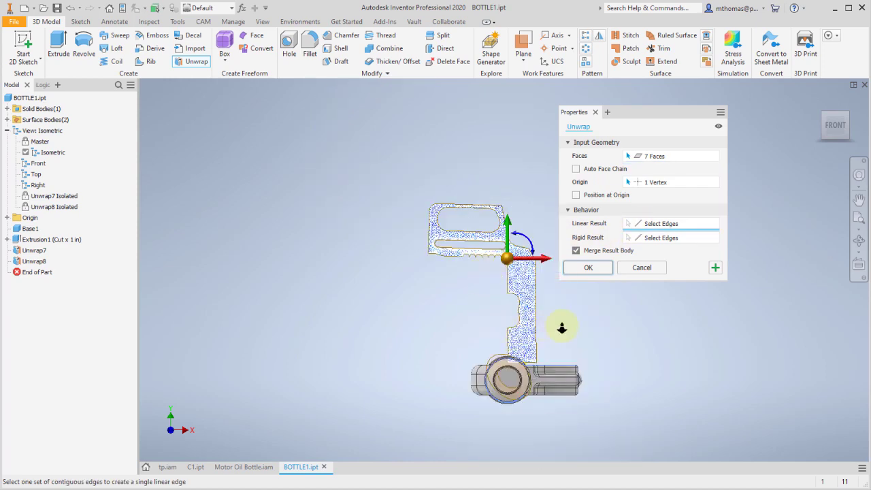
{"action": "middle_click_drag", "start_coordinate": [554, 326], "coordinate": [514, 386], "text": "shift"}
{"action": "scroll", "coordinate": [530, 311], "scroll_direction": "up", "scroll_amount": 5}
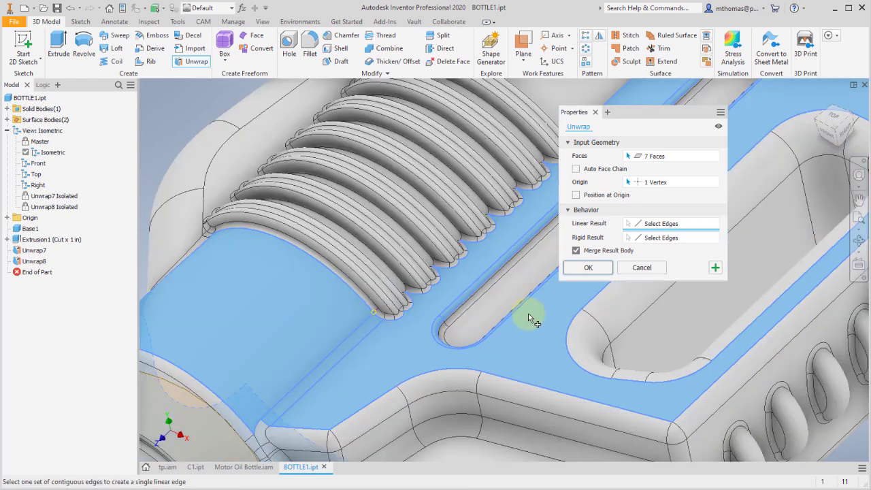
{"action": "left_click", "coordinate": [471, 322]}
{"action": "scroll", "coordinate": [472, 321], "scroll_direction": "down", "scroll_amount": 5}
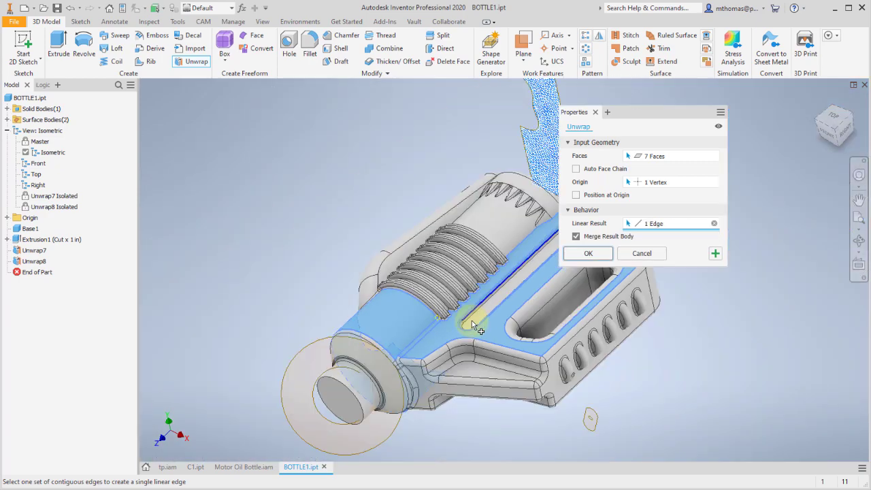
{"action": "left_click", "coordinate": [819, 135]}
{"action": "scroll", "coordinate": [485, 158], "scroll_direction": "up", "scroll_amount": 6}
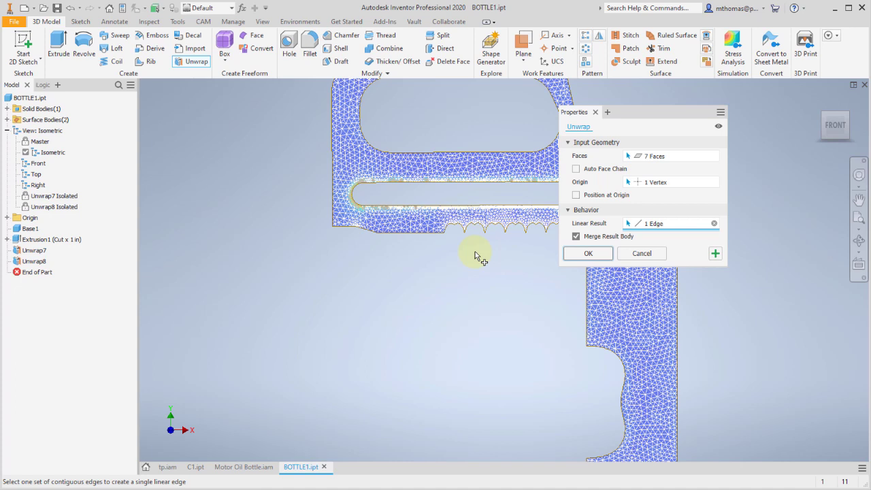
- Create Unwrap9 with its isolated view, then reopen it for editing with Edit Feature
{"action": "left_click", "coordinate": [599, 256]}
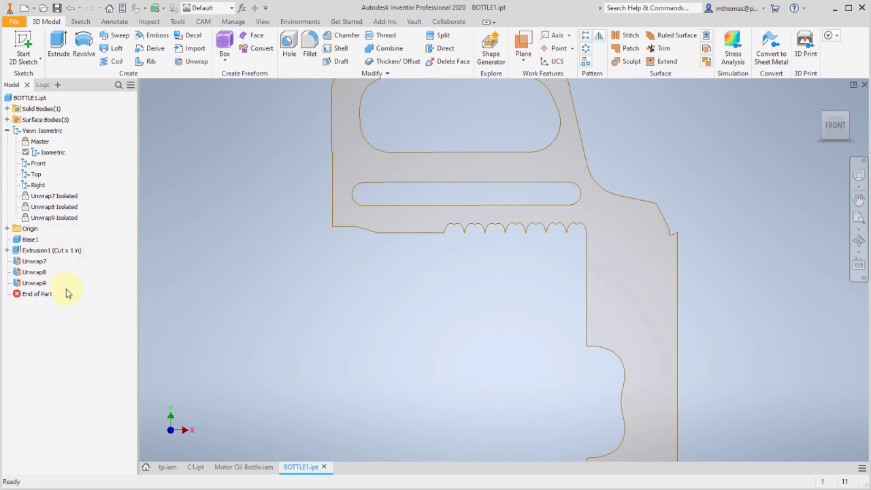
{"action": "right_click", "coordinate": [36, 282]}
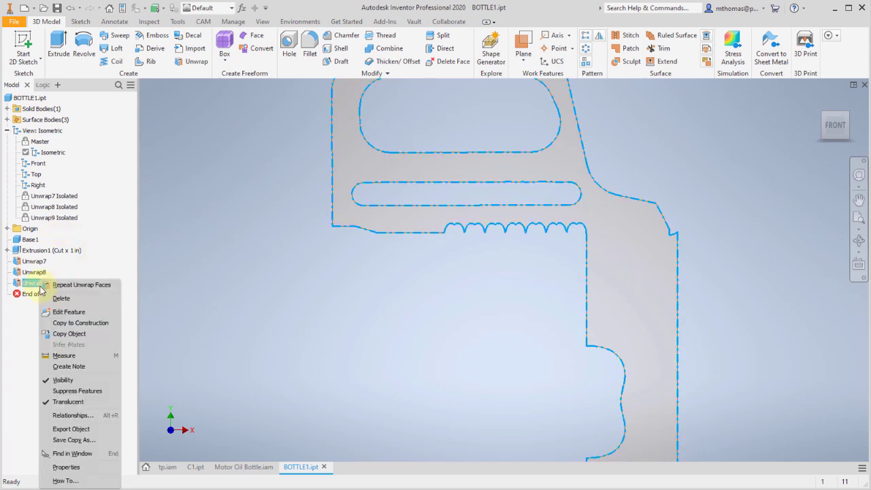
{"action": "left_click", "coordinate": [66, 314]}
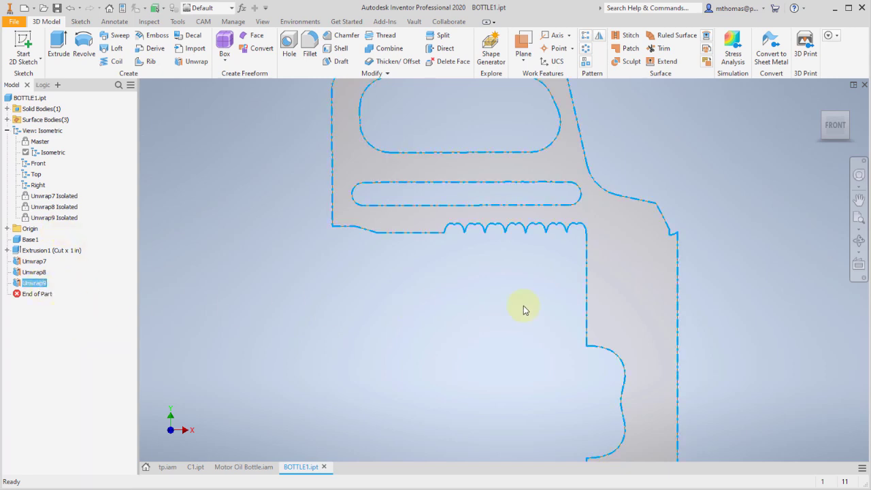
{"action": "scroll", "coordinate": [523, 306], "scroll_direction": "down", "scroll_amount": 5}
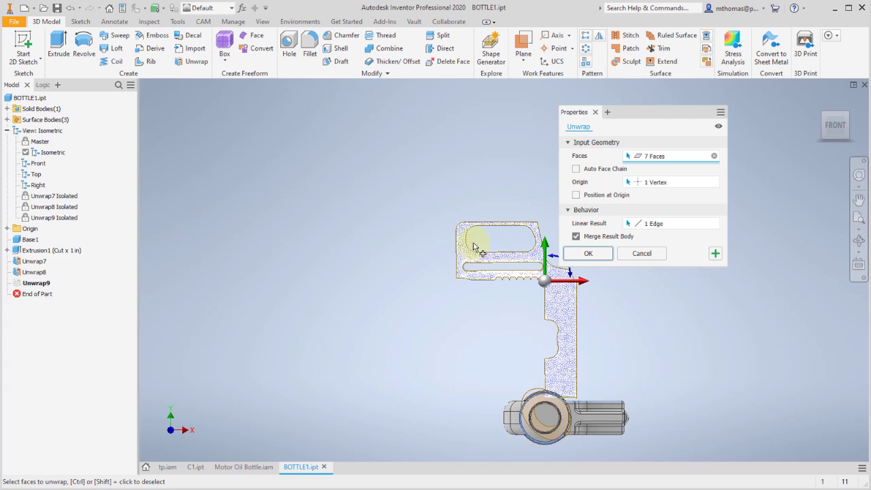
- Orbit and zoom to the slot and add two more slot faces so Unwrap9 has 9 faces
{"action": "key", "text": "F4"}
{"action": "left_click_drag", "start_coordinate": [531, 329], "coordinate": [497, 383]}
{"action": "scroll", "coordinate": [602, 418], "scroll_direction": "down", "scroll_amount": 5}
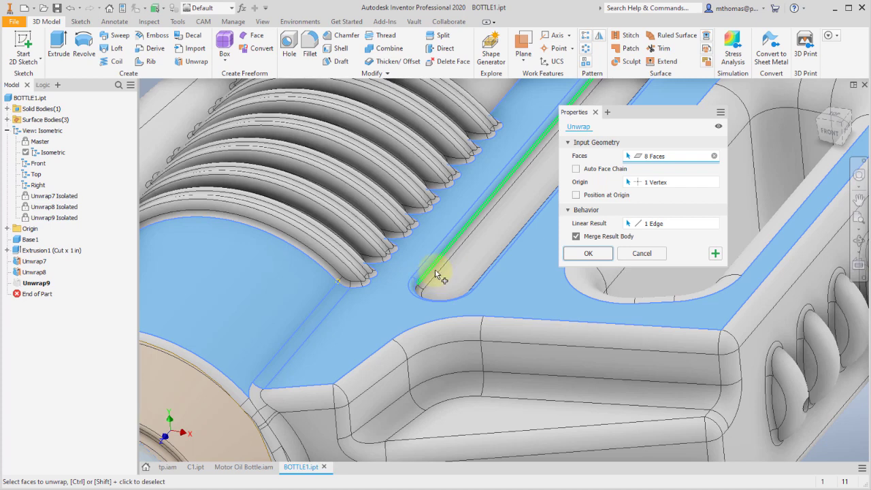
{"action": "left_click", "coordinate": [436, 271]}
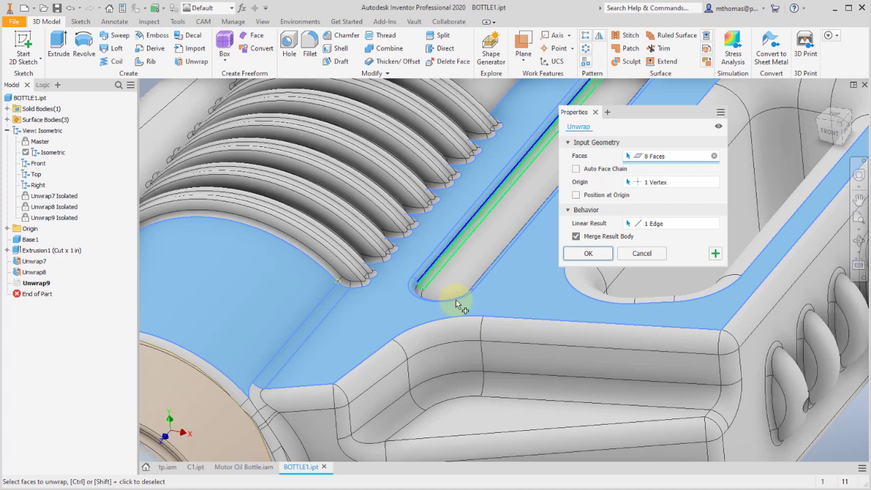
{"action": "left_click", "coordinate": [437, 268]}
{"action": "scroll", "coordinate": [437, 268], "scroll_direction": "up", "scroll_amount": 5}
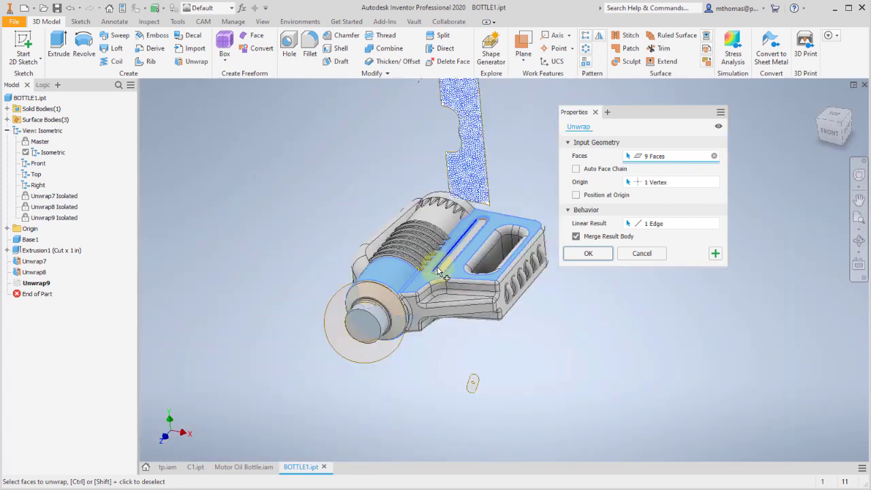
{"action": "scroll", "coordinate": [414, 194], "scroll_direction": "down", "scroll_amount": 5}
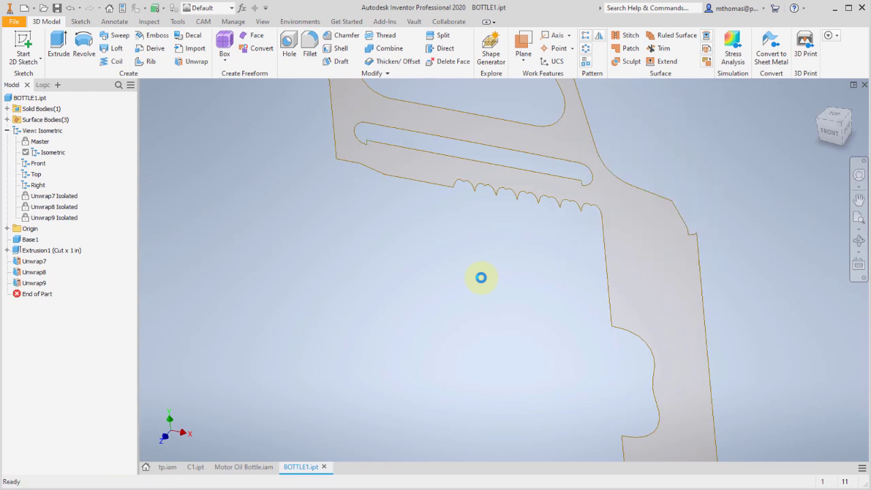
- Zoom out to view the whole flattened Unwrap9 surface with the long slot and notched edge
{"action": "scroll", "coordinate": [478, 278], "scroll_direction": "up", "scroll_amount": 2}
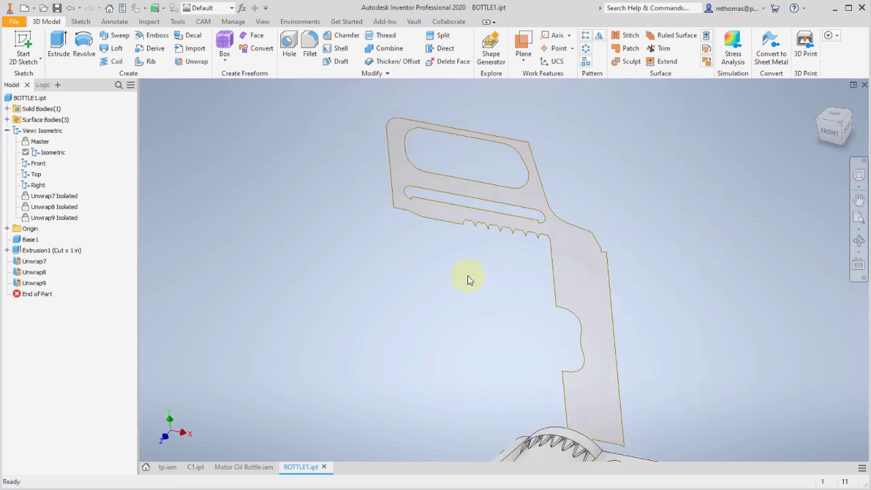